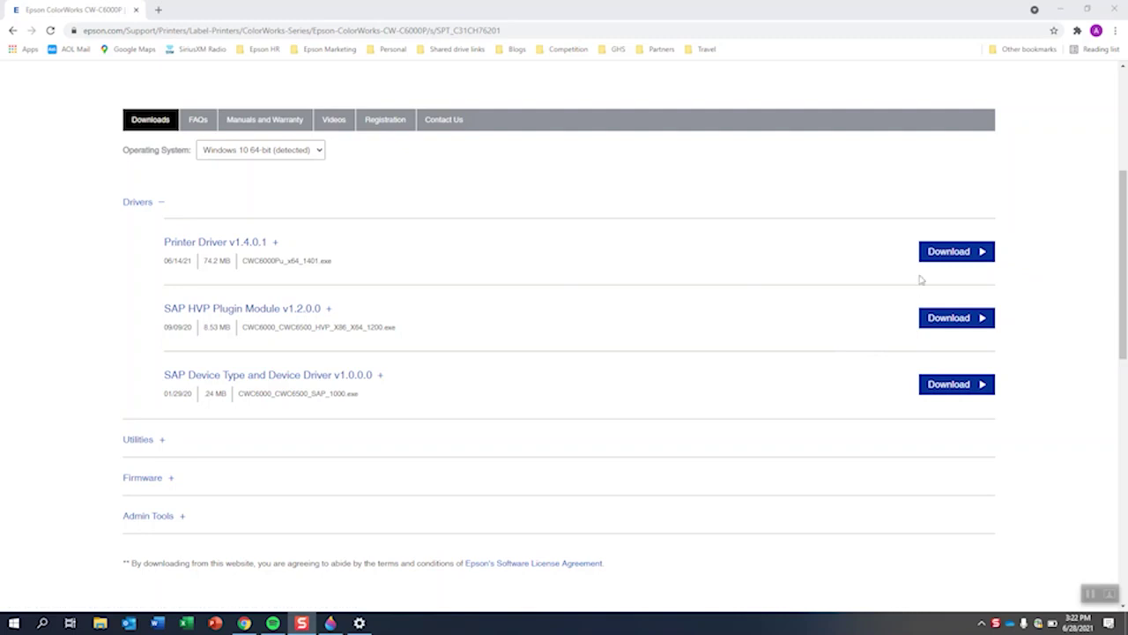
Download Printer Driver v1.4.0.1 for the ColorWorks CW-C6000P and open the downloaded installer.
left_click(937, 261)
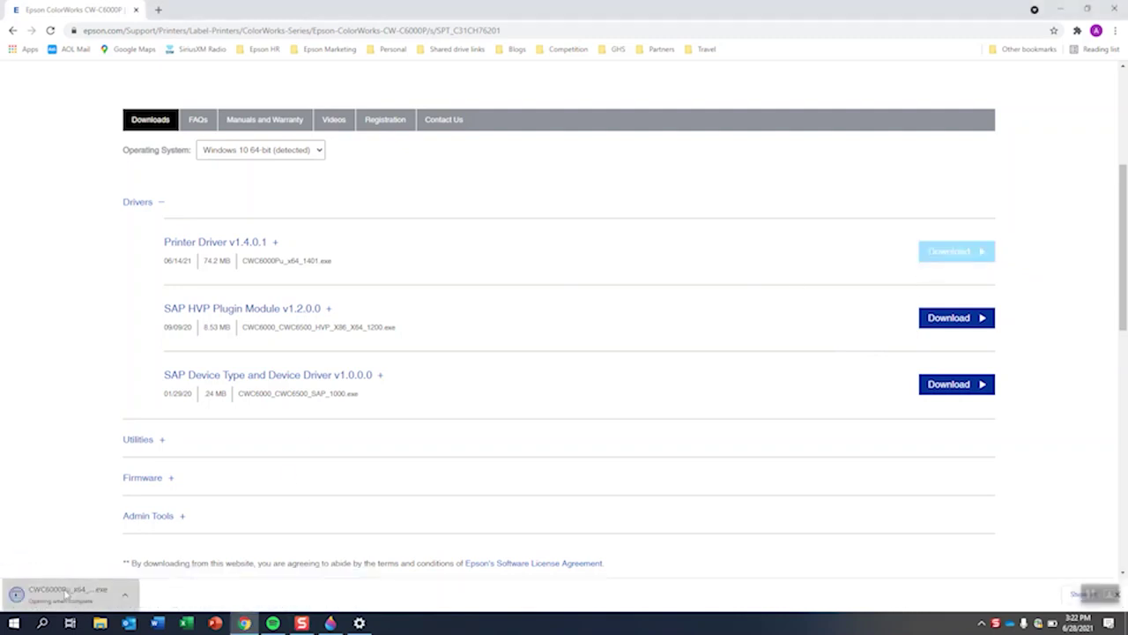
left_click(125, 594)
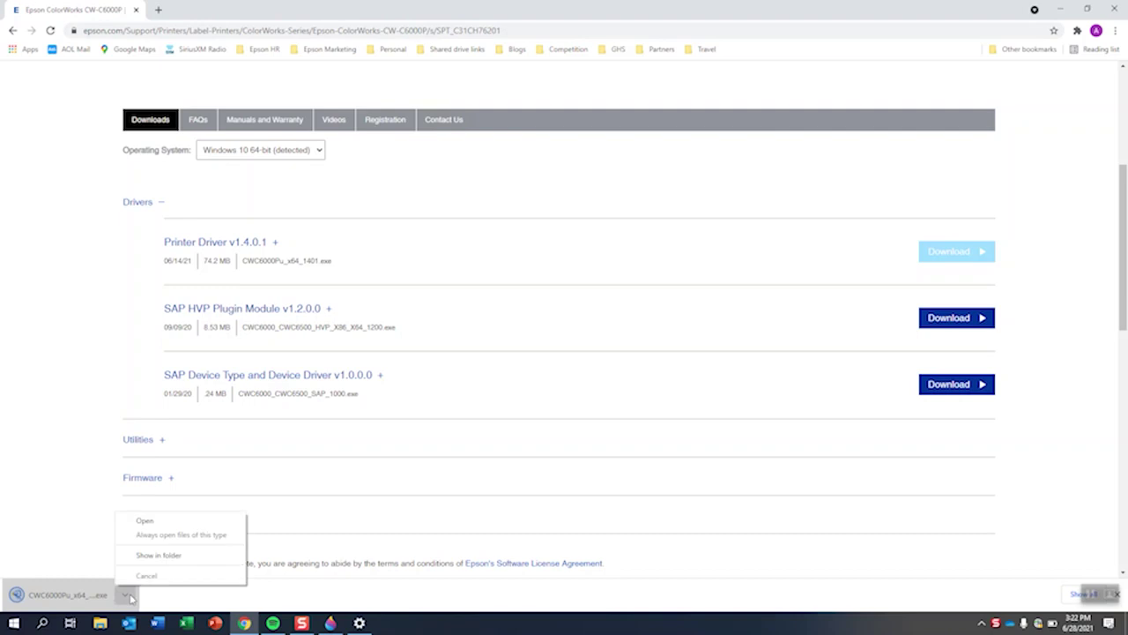
left_click(162, 522)
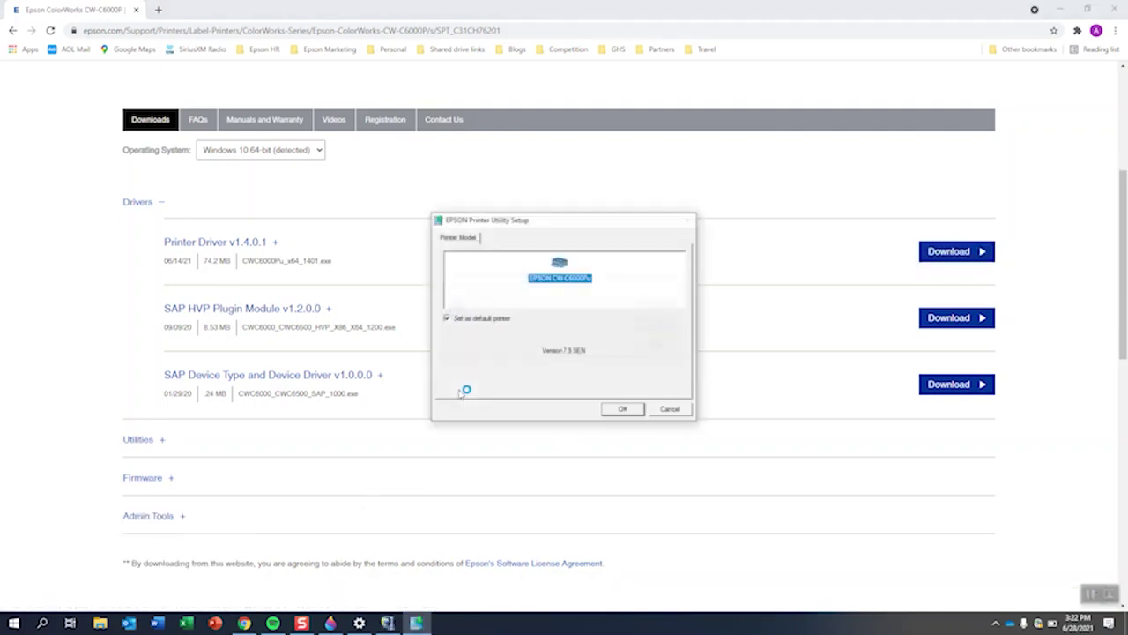
Install the EPSON CW-C6000Pu driver without setting it as the default printer, and agree to the license agreement.
left_click(618, 410)
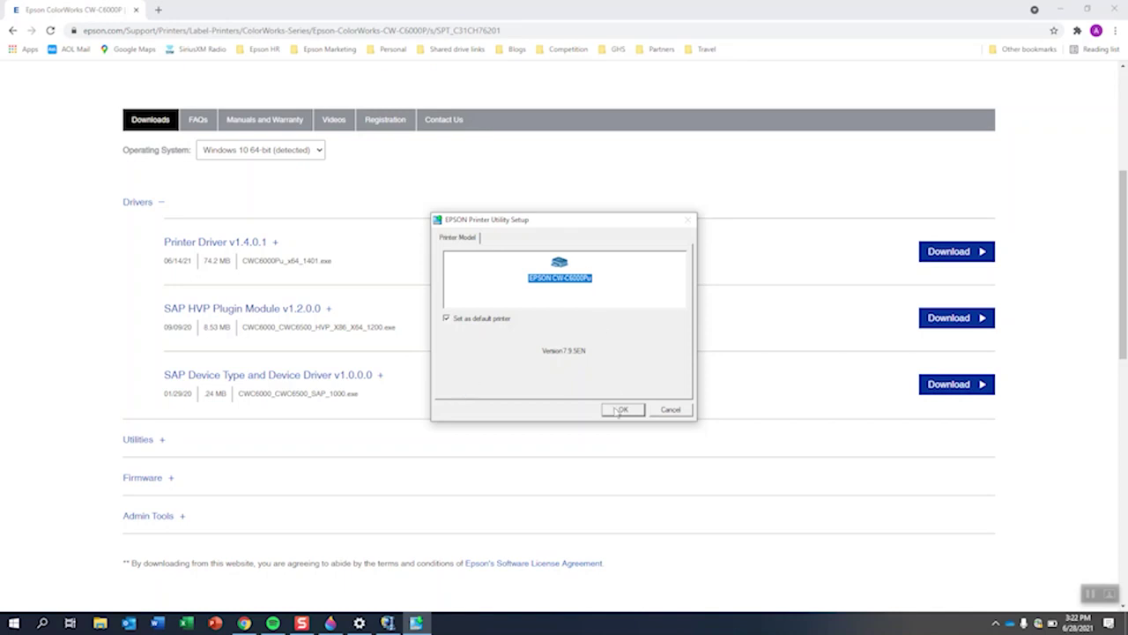
left_click(459, 322)
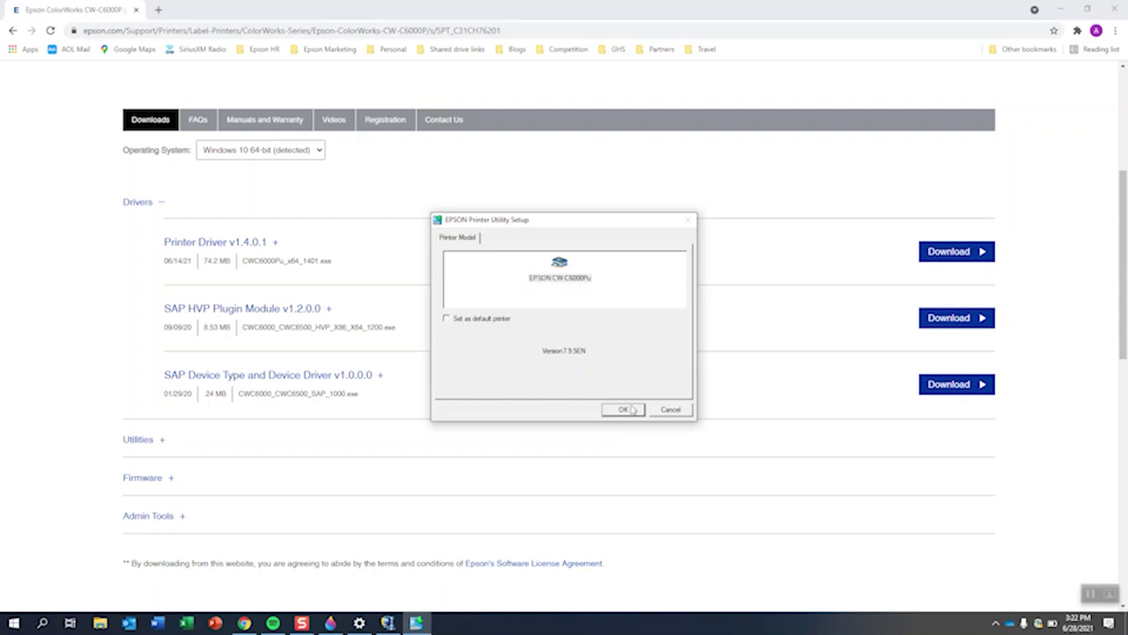
left_click(632, 409)
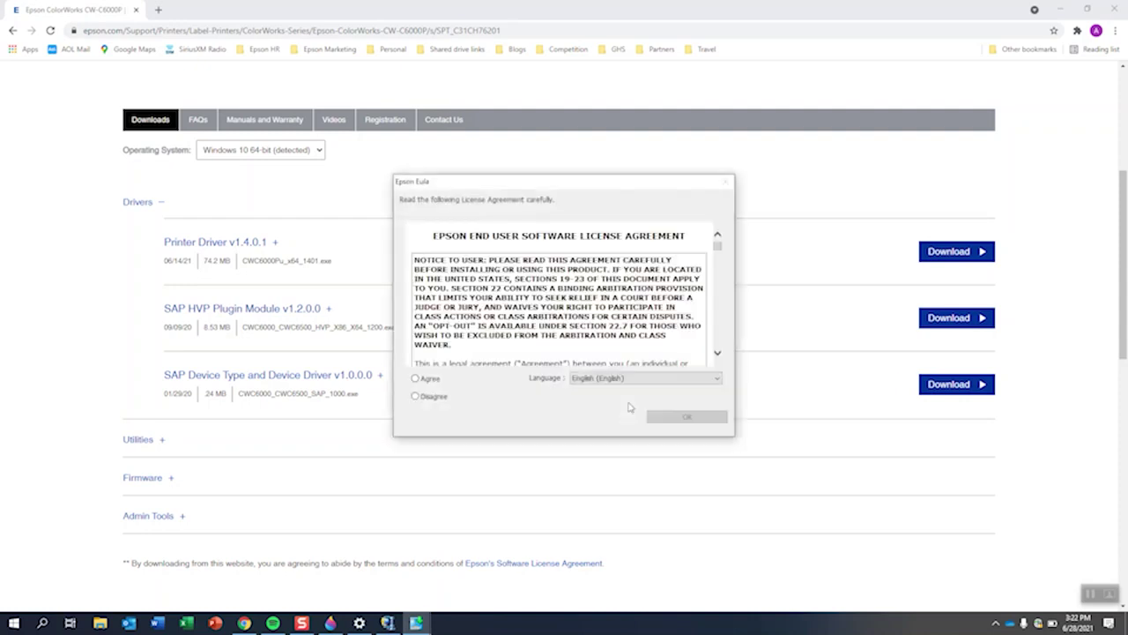
left_click(437, 381)
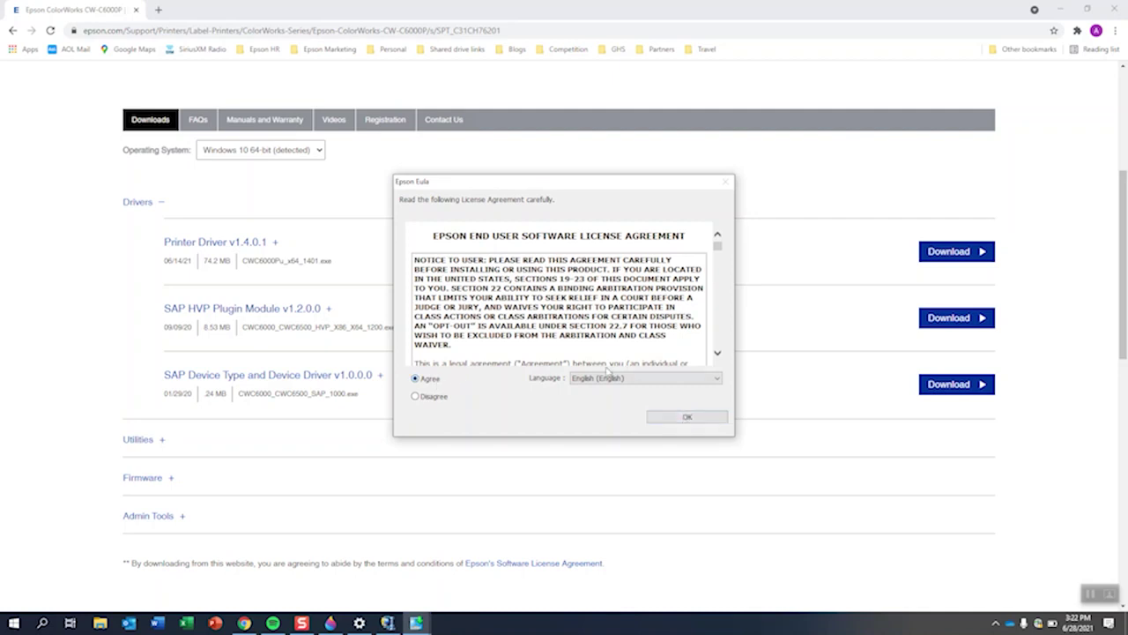
left_click(688, 417)
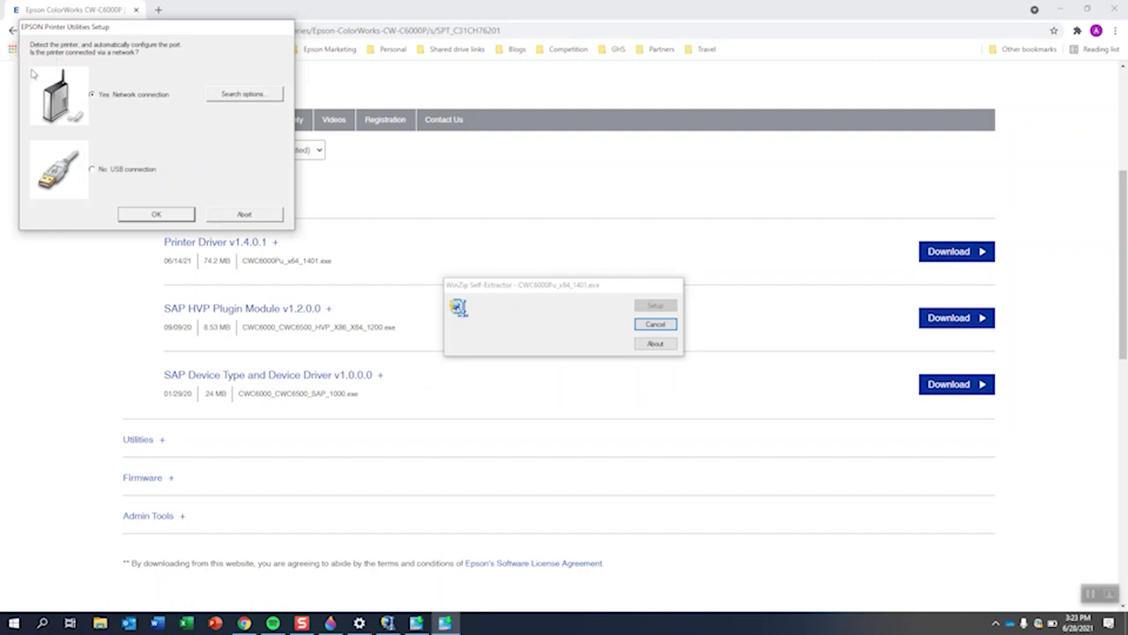
Choose a USB connection for the printer's port configuration and finish the driver installation.
left_click(91, 171)
left_click(152, 217)
left_click(141, 216)
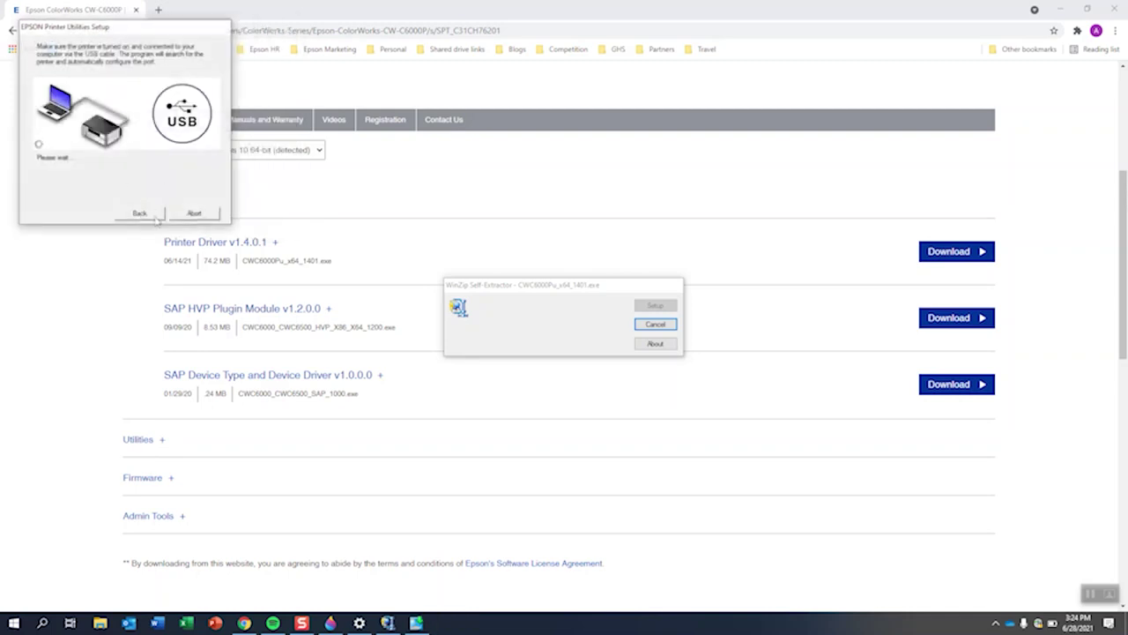
left_click(212, 218)
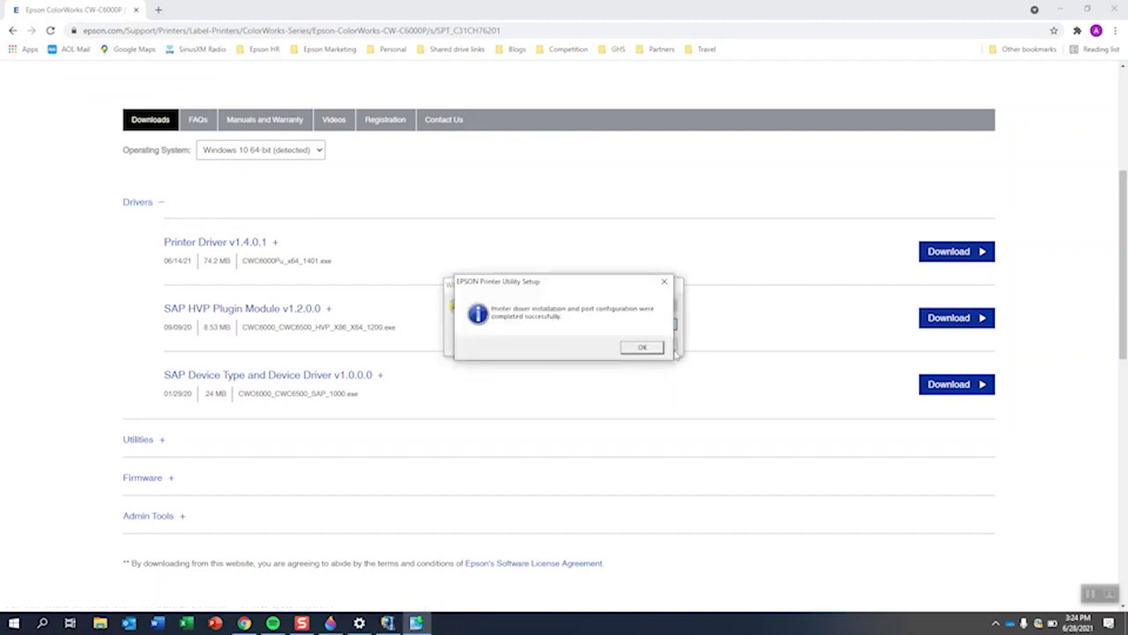
left_click(631, 346)
Switch to the Windows printer settings and open the printing preferences of the EPSON CW-C6000Pu.
left_click(1059, 8)
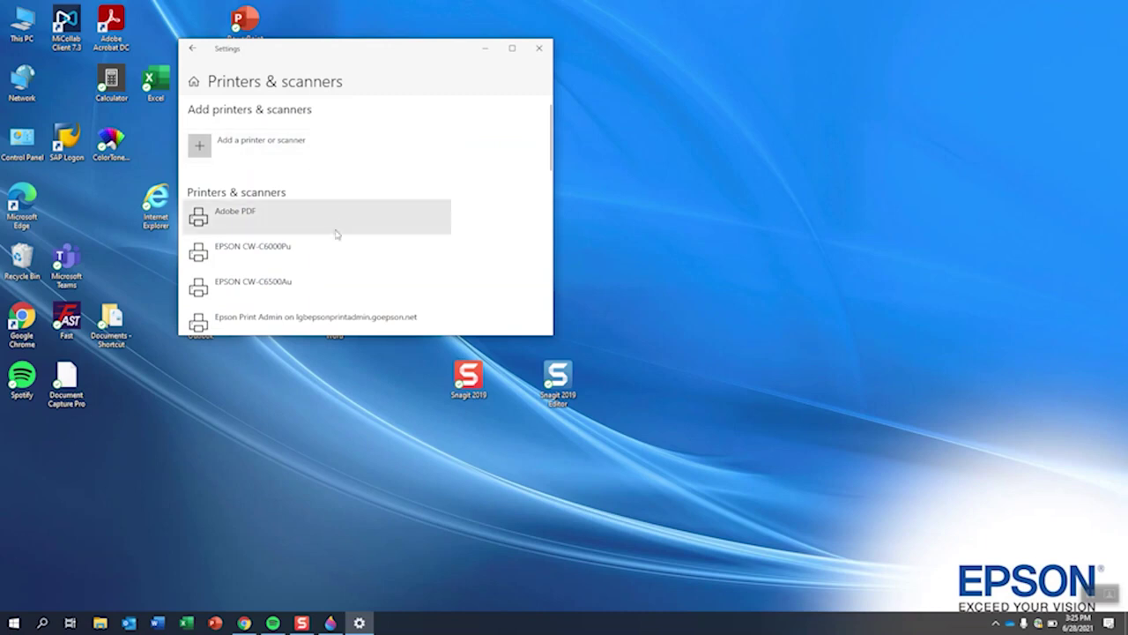
left_click(278, 252)
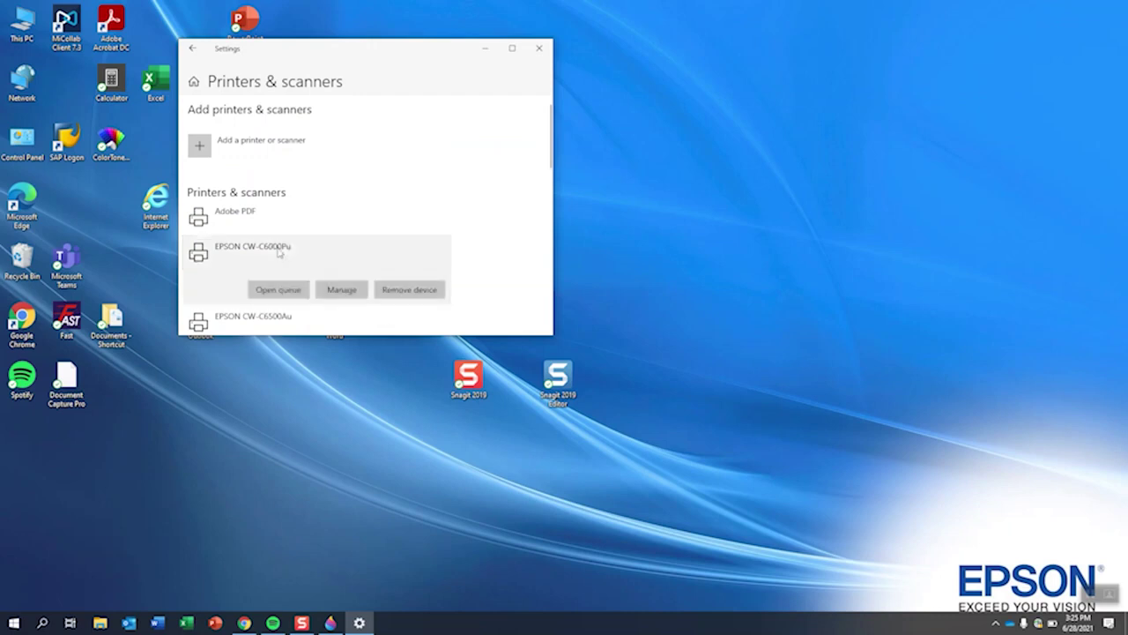
left_click(340, 291)
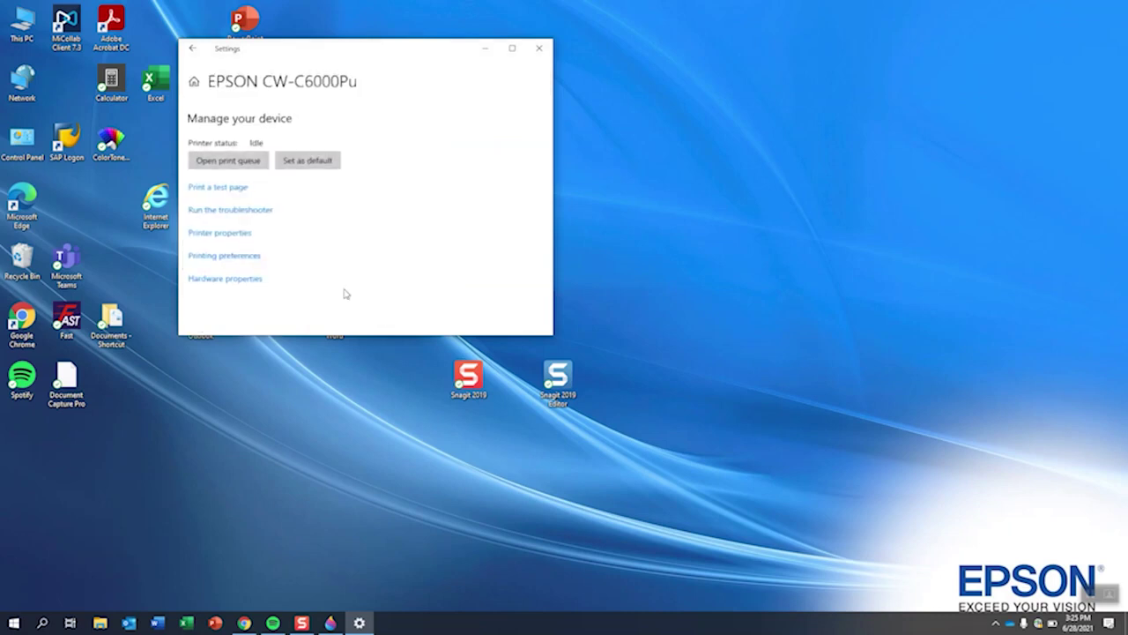
left_click(238, 263)
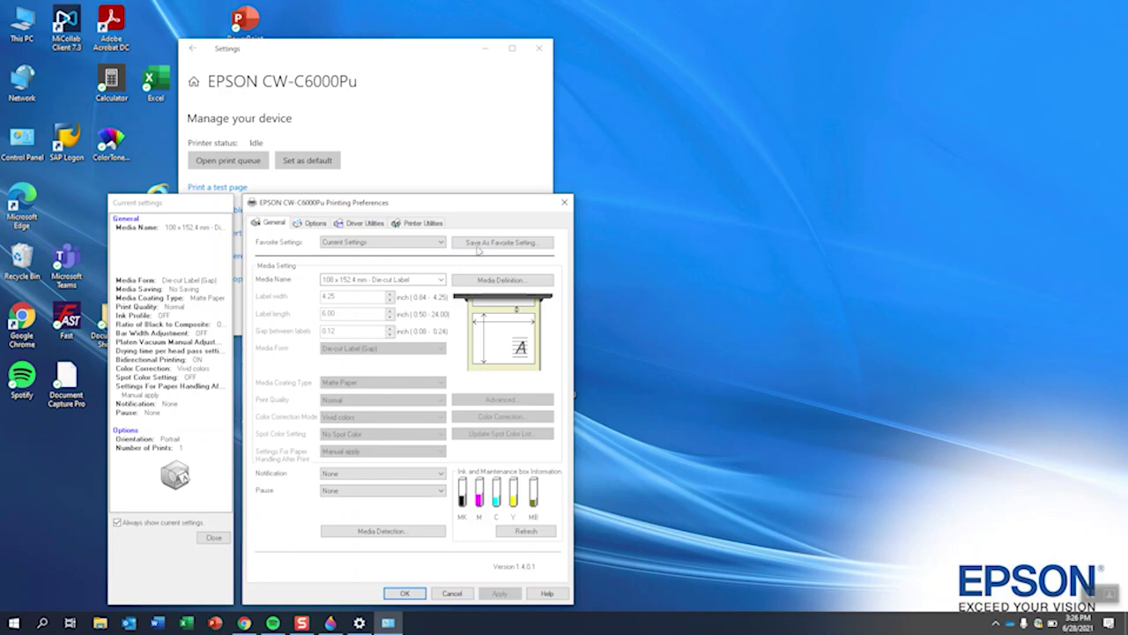
Start a new media definition in the printing preferences and name it Install Demo.
left_click(480, 280)
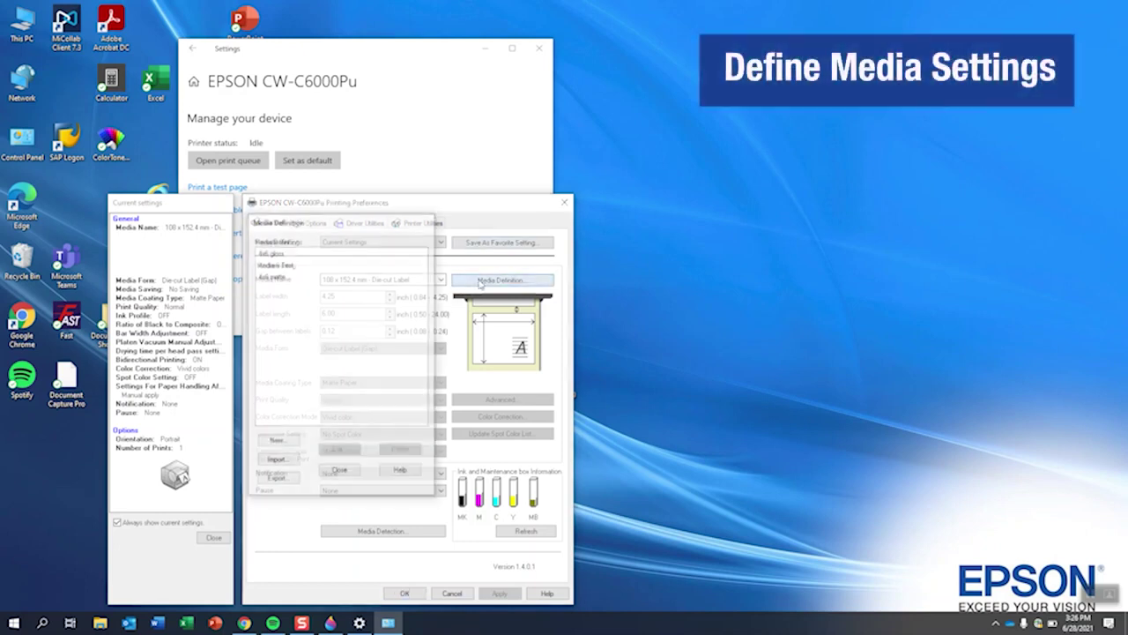
left_click(276, 443)
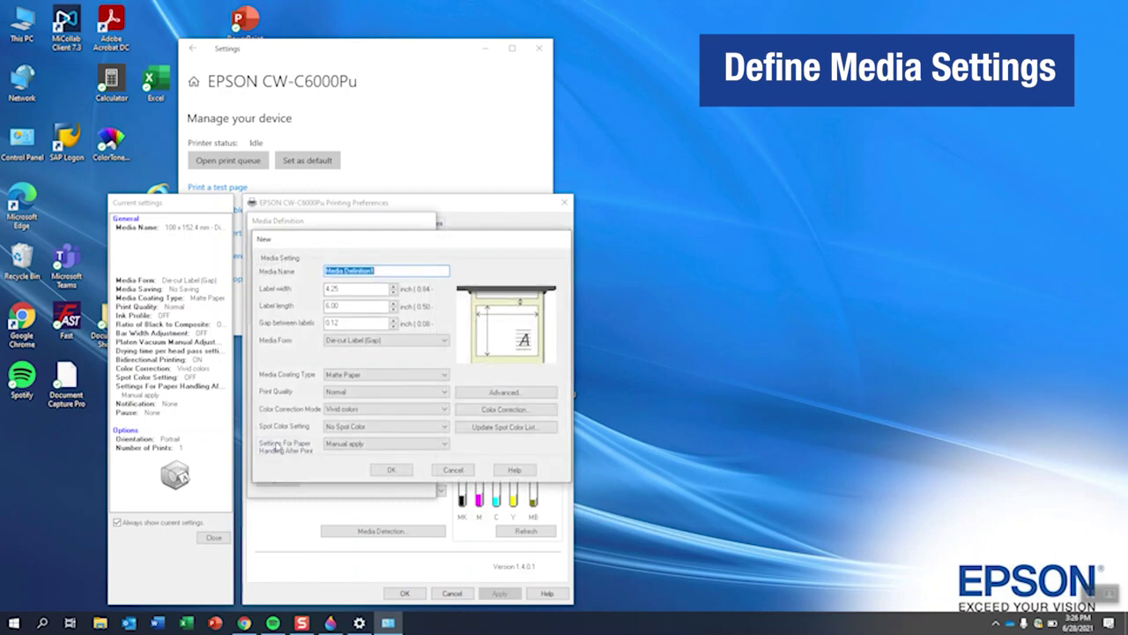
type("I")
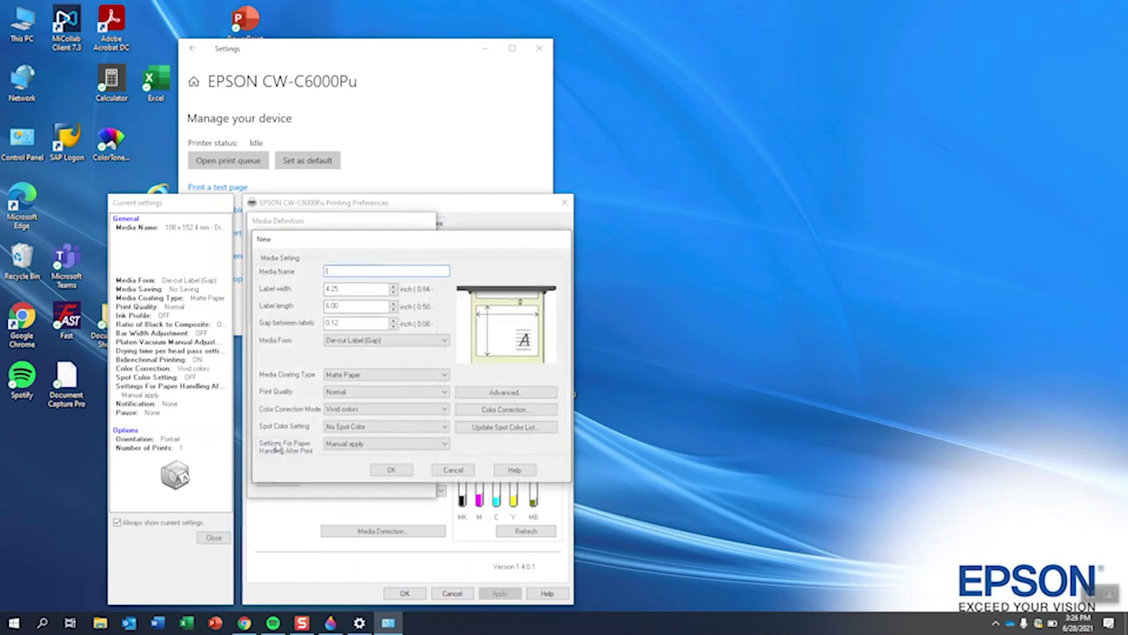
type("nstall Detec")
key("BackSpace")
key("BackSpace")
key("BackSpace")
type("mo")
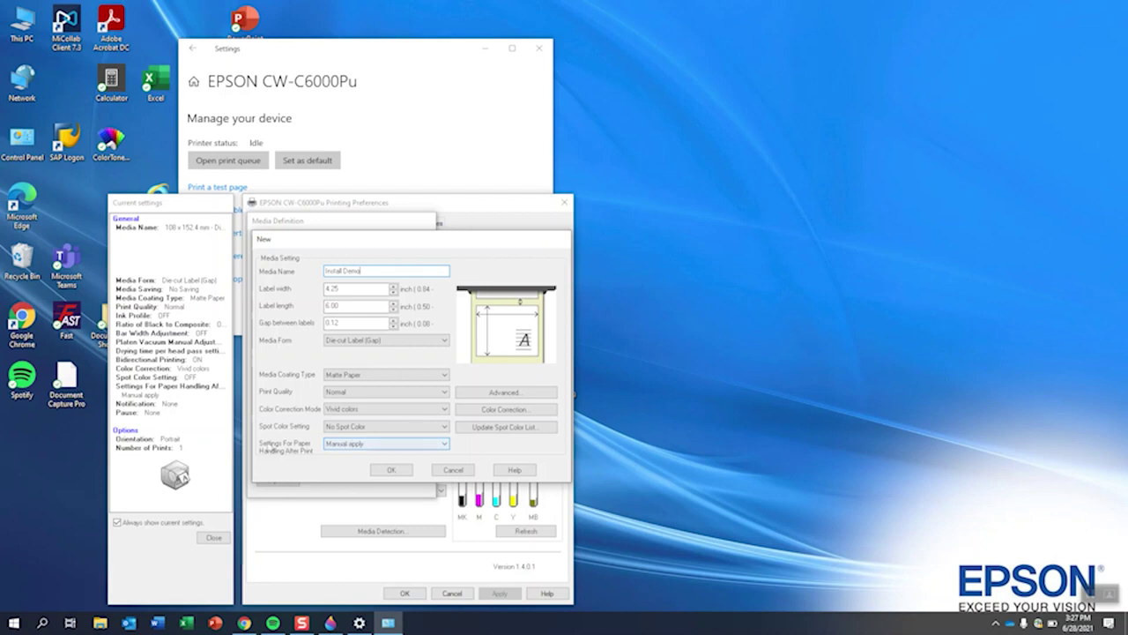
Set the new media's label width to 4 inches and its label length to 6 inches.
key("Tab")
type("4")
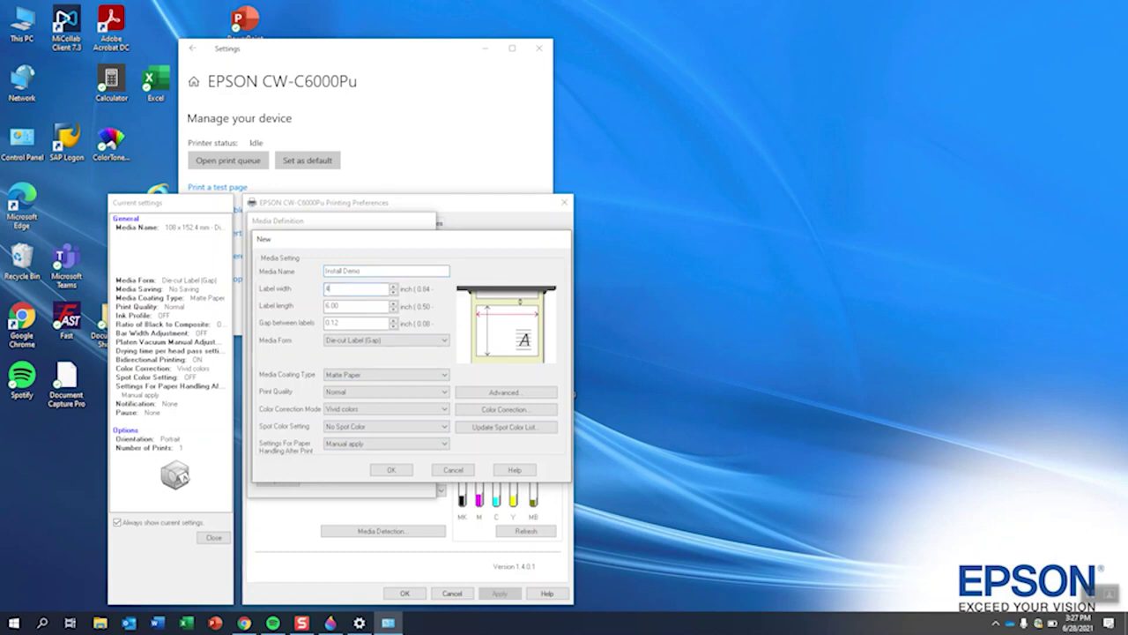
double_click(355, 305)
type("6")
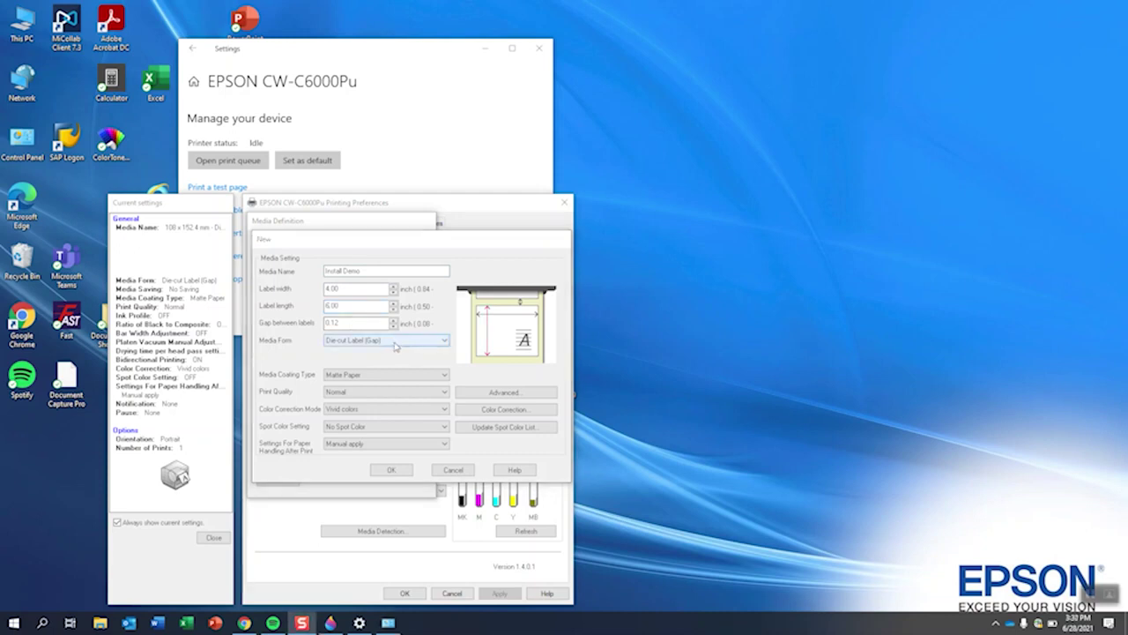
Choose Die-cut Label (Gap) as the media form and Matte Paper as the media coating type.
left_click(395, 345)
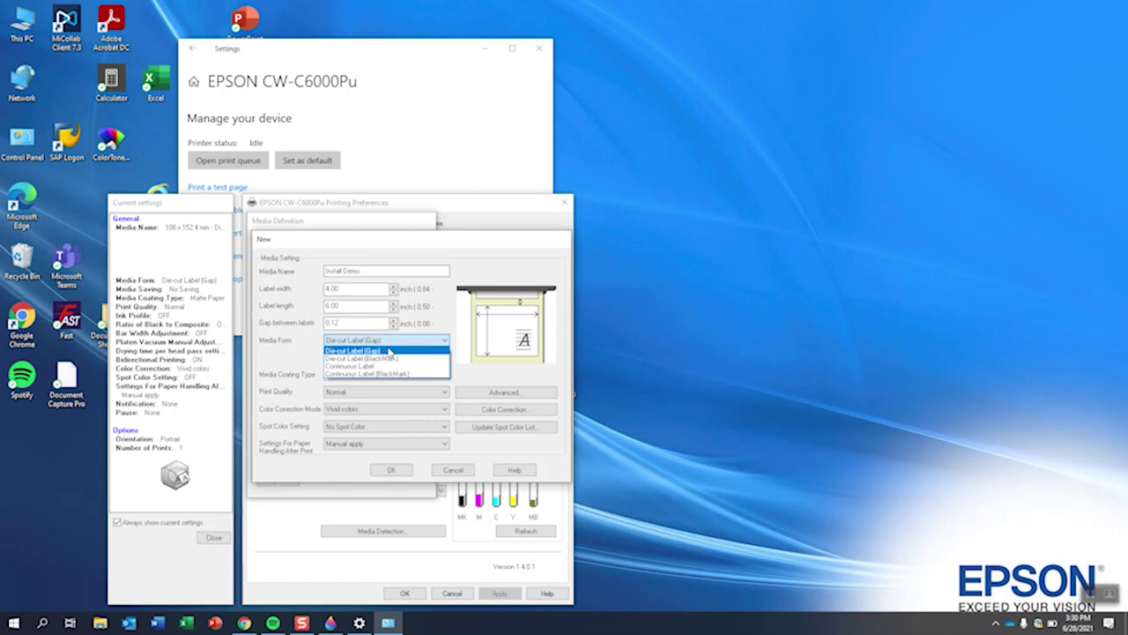
left_click(389, 351)
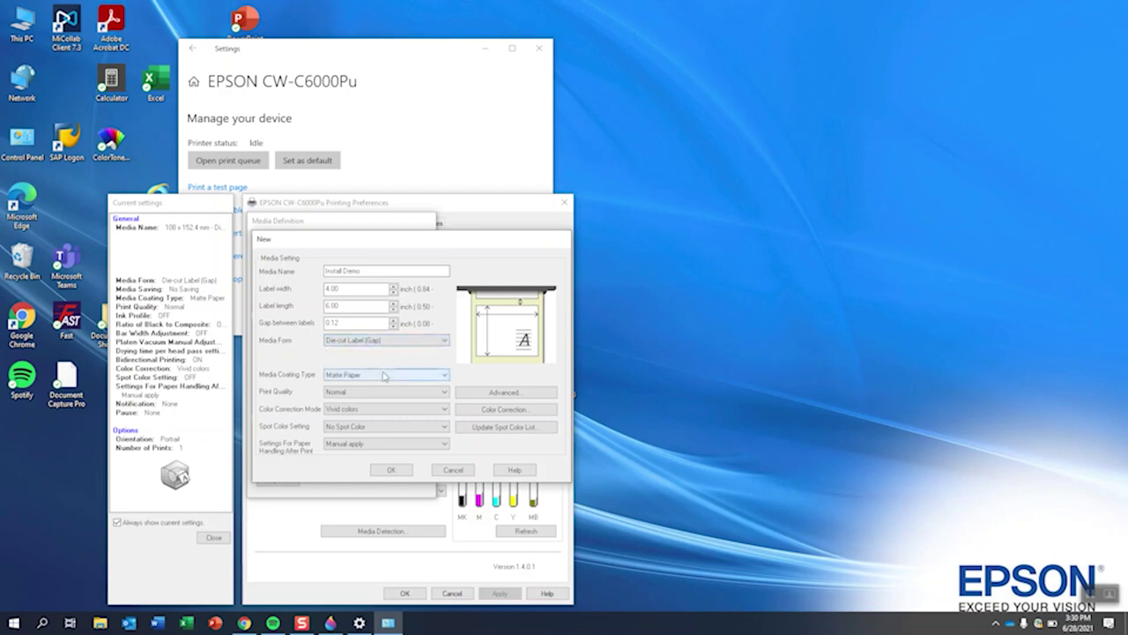
left_click(385, 374)
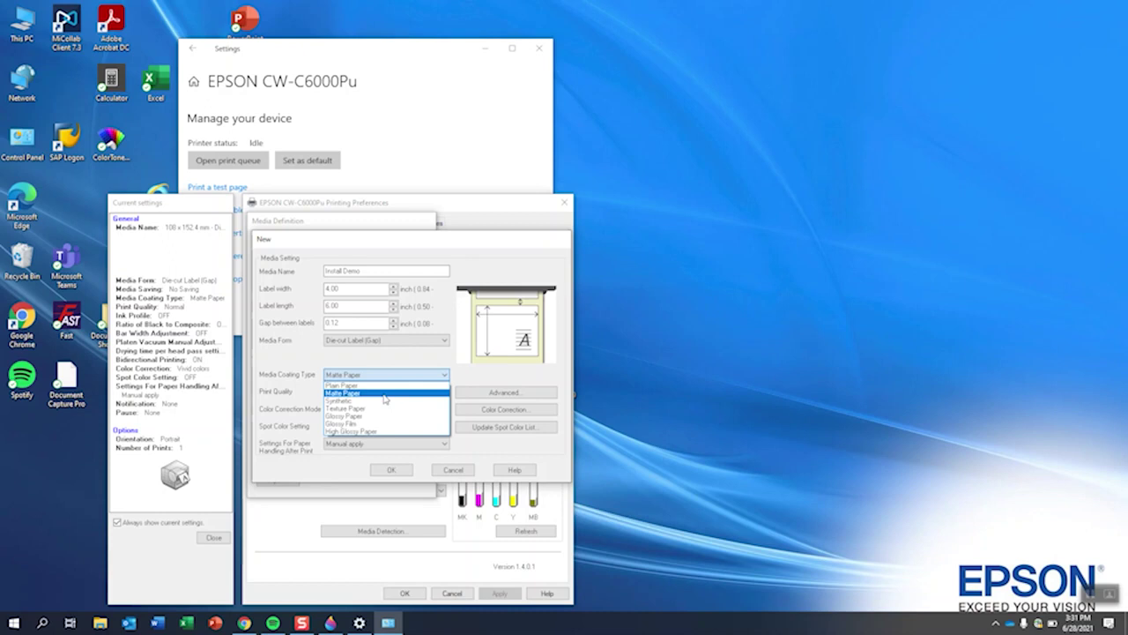
left_click(384, 399)
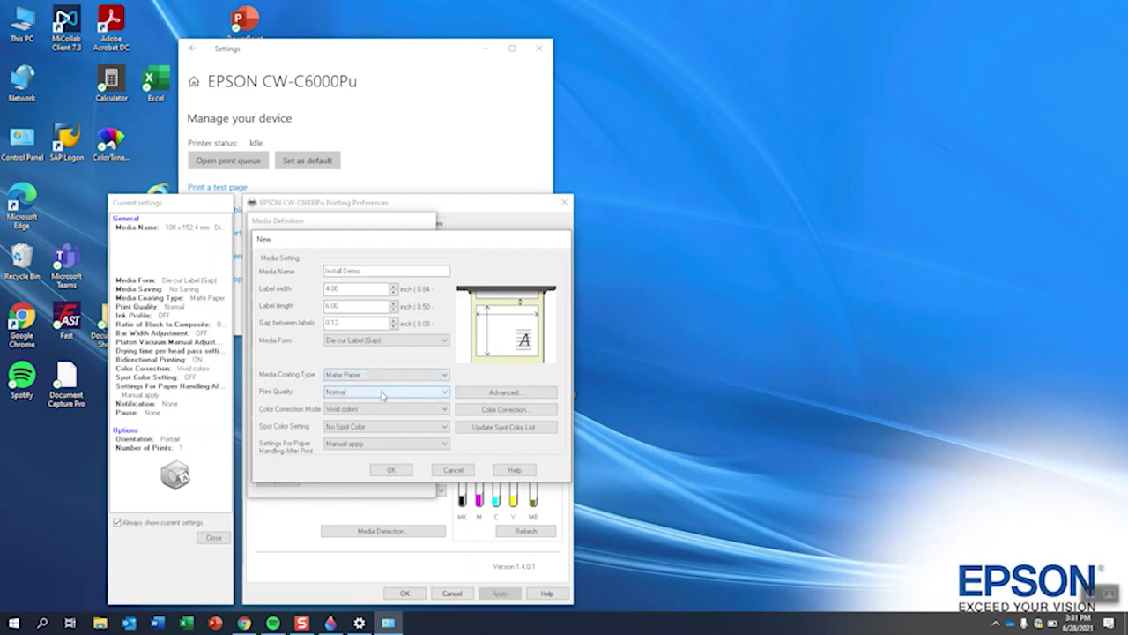
Set print quality to Max Speed and paper handling after print to Manual apply, and save the media definition.
left_click(374, 393)
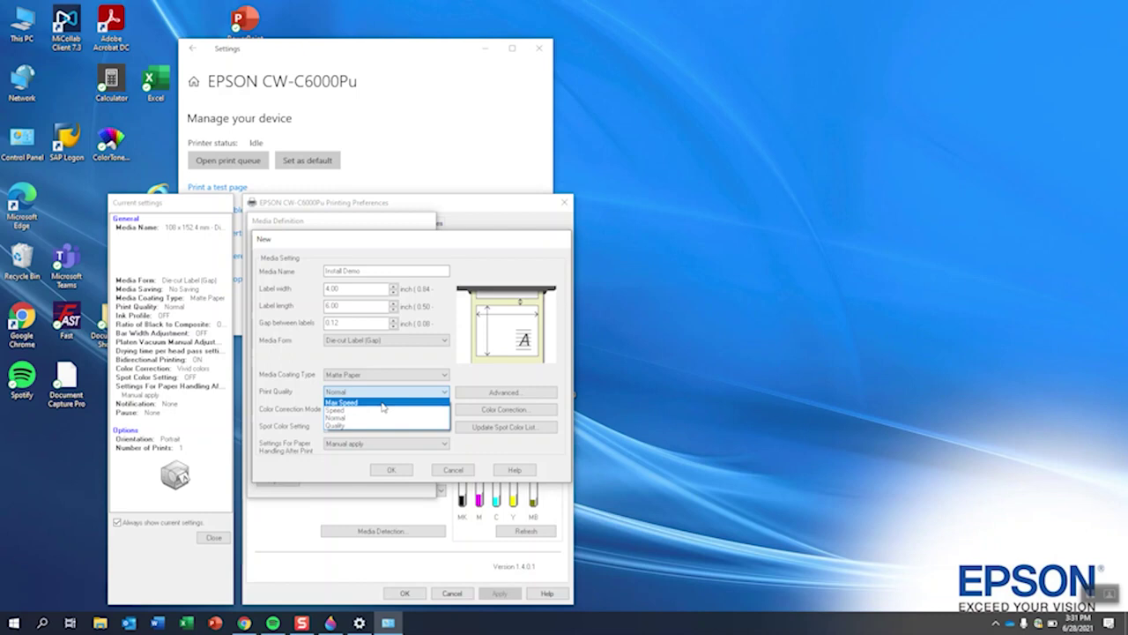
left_click(383, 407)
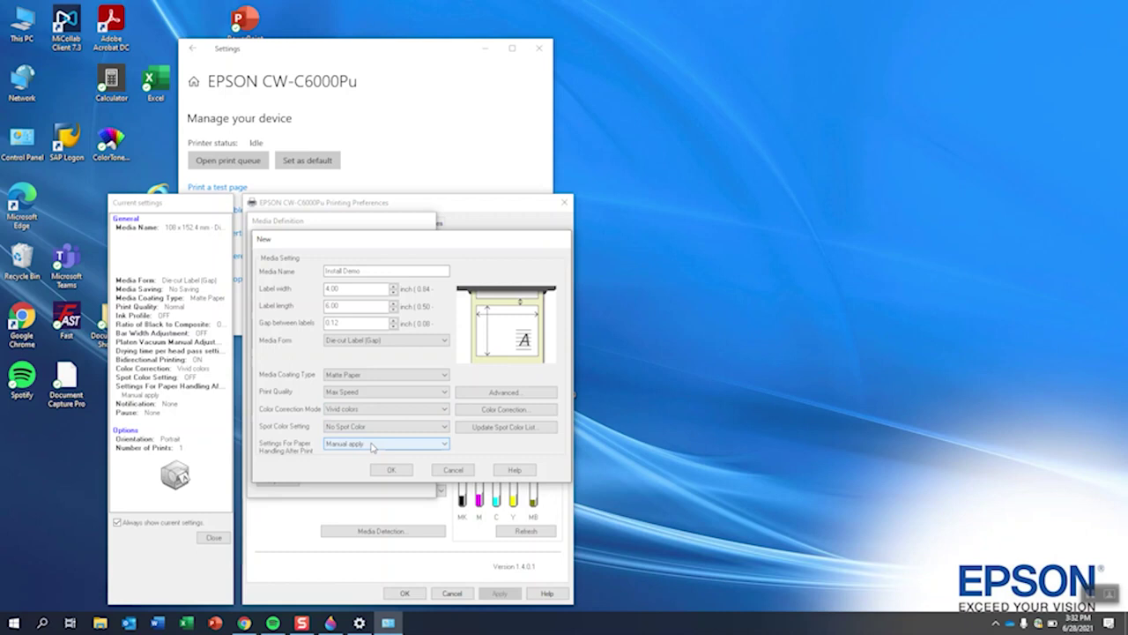
left_click(372, 445)
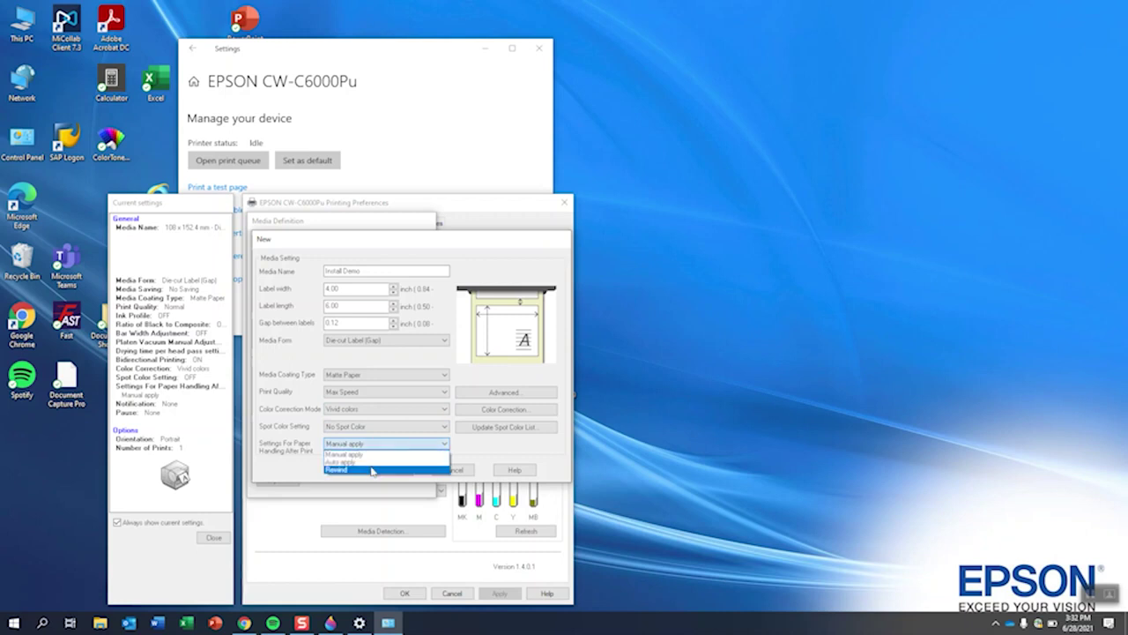
left_click(380, 451)
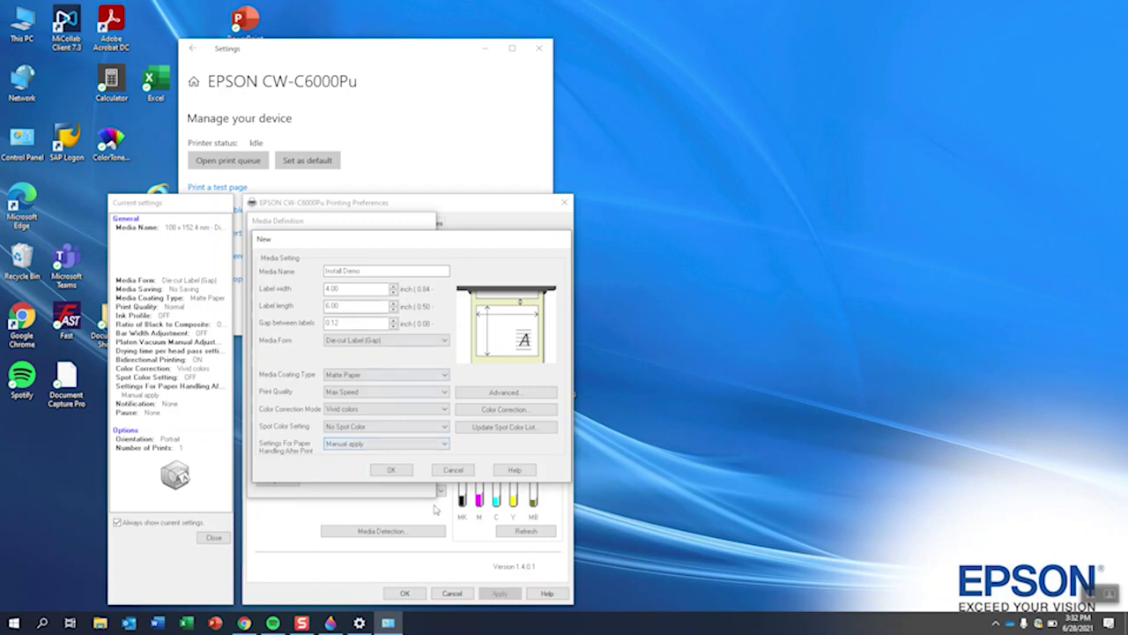
left_click(391, 469)
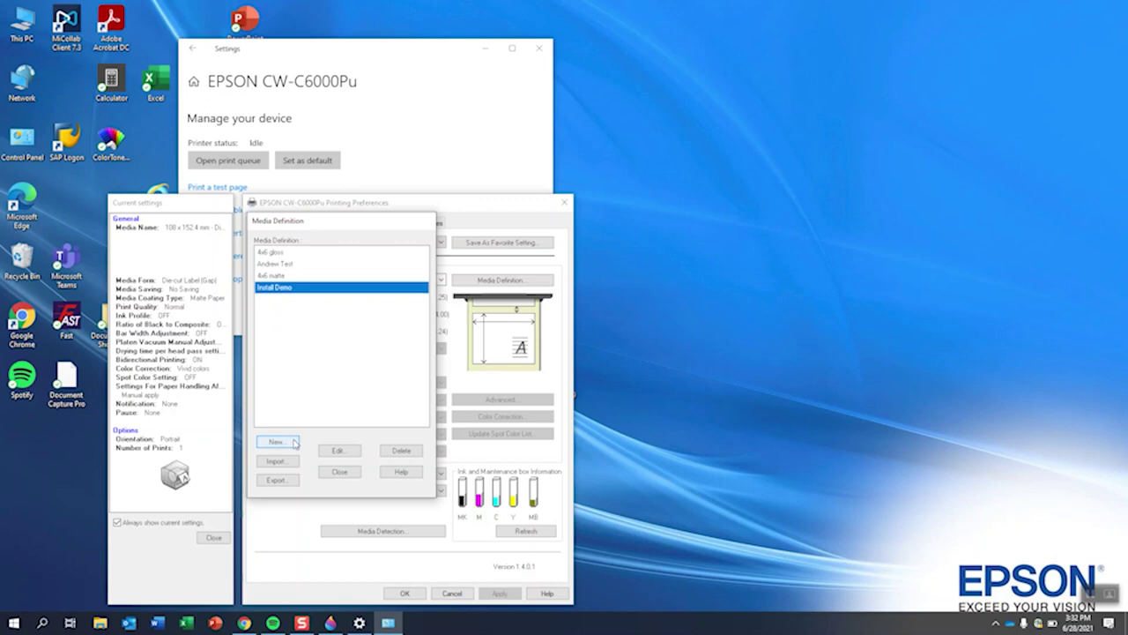
Review the saved Install Demo settings without changing them, and close the media definition list.
left_click(337, 452)
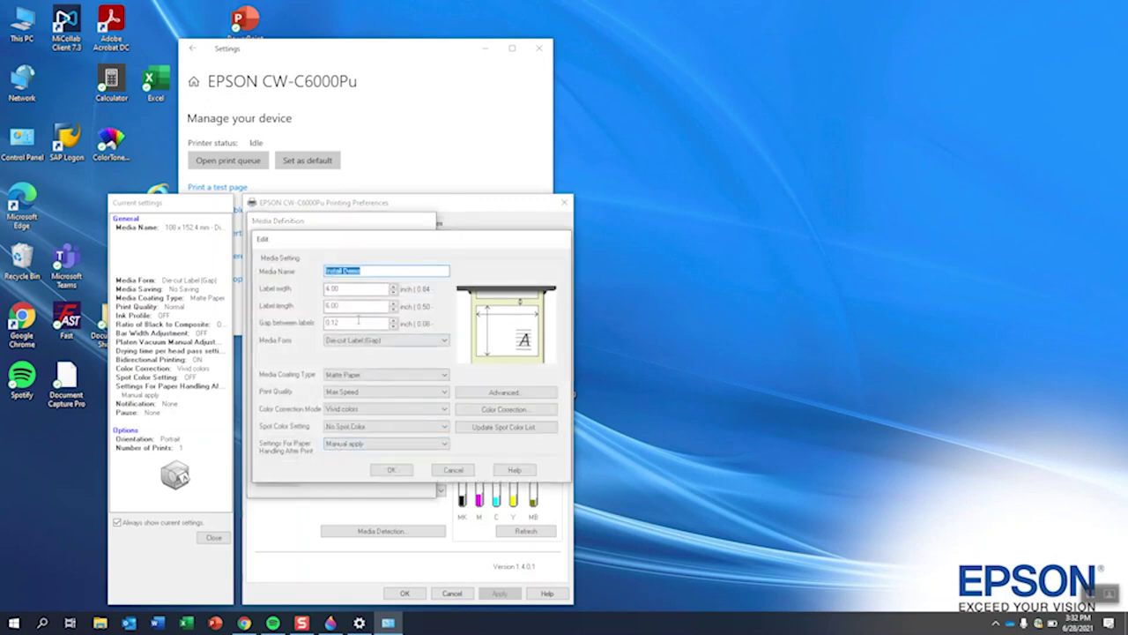
left_click(452, 470)
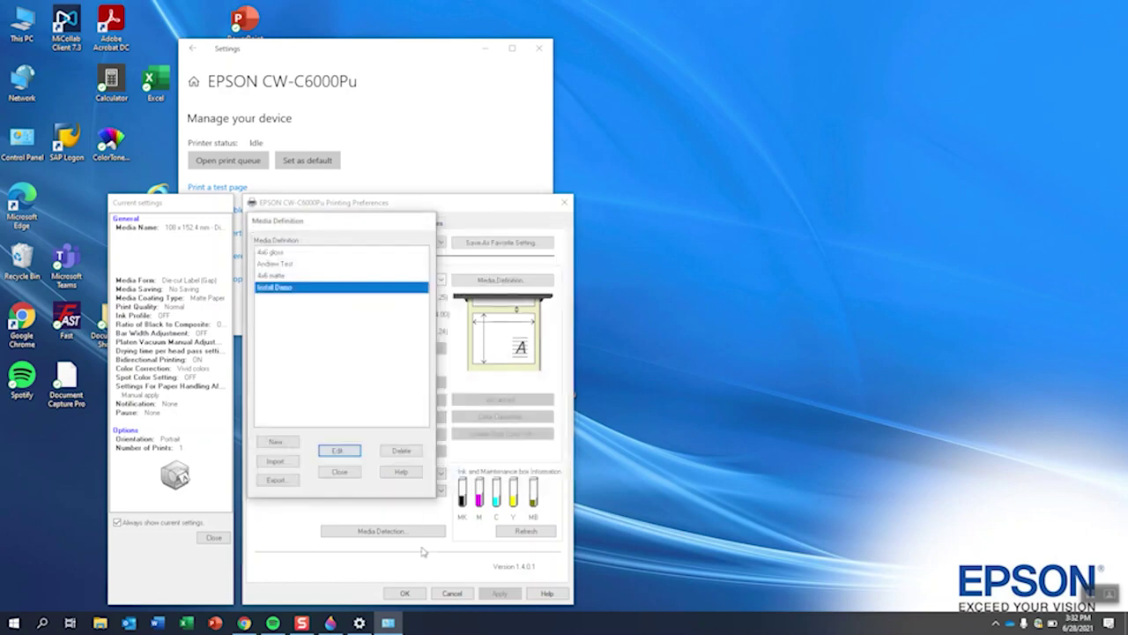
left_click(339, 473)
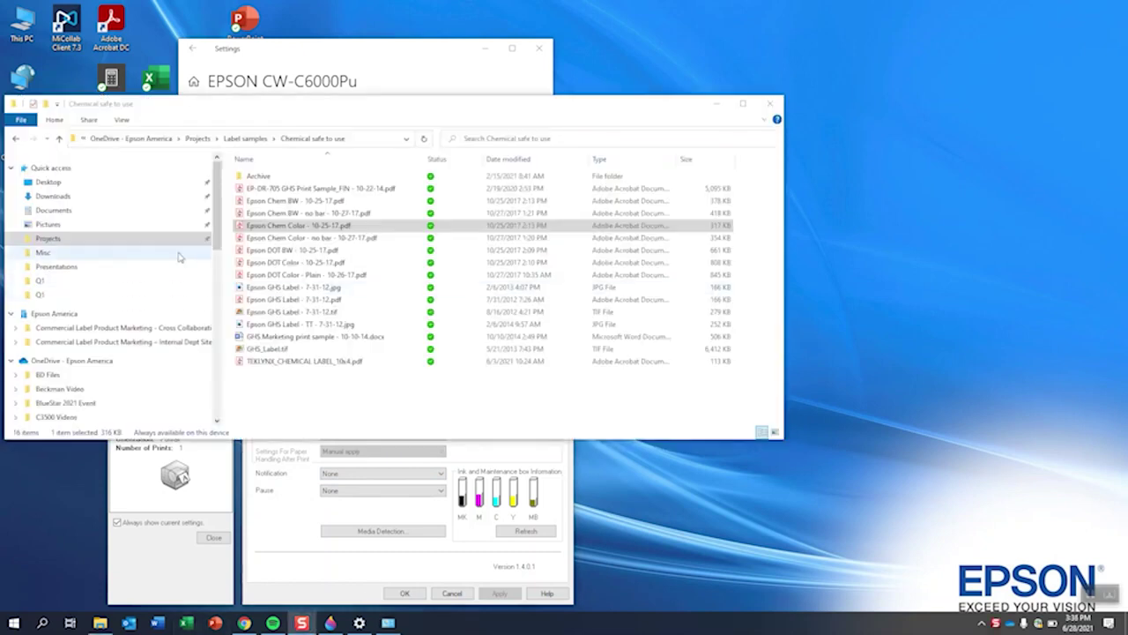
Open Epson Chem Color - 10-25-17.pdf from the Chemical safe to use folder and select EPSON CW-C6000Pu as its printer.
left_click(286, 226)
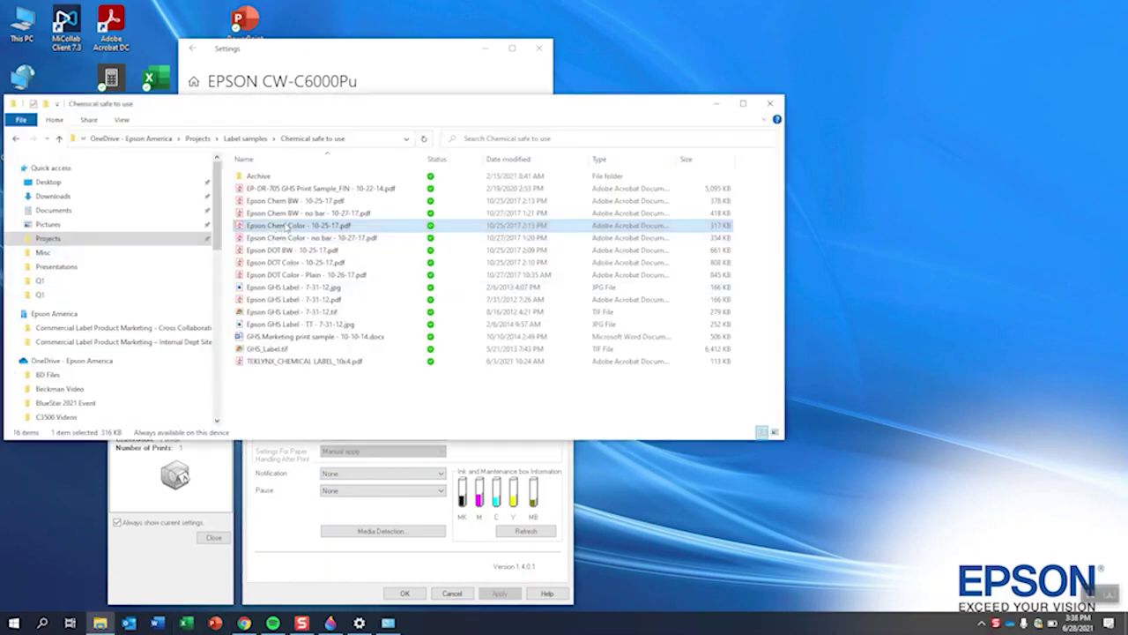
double_click(287, 227)
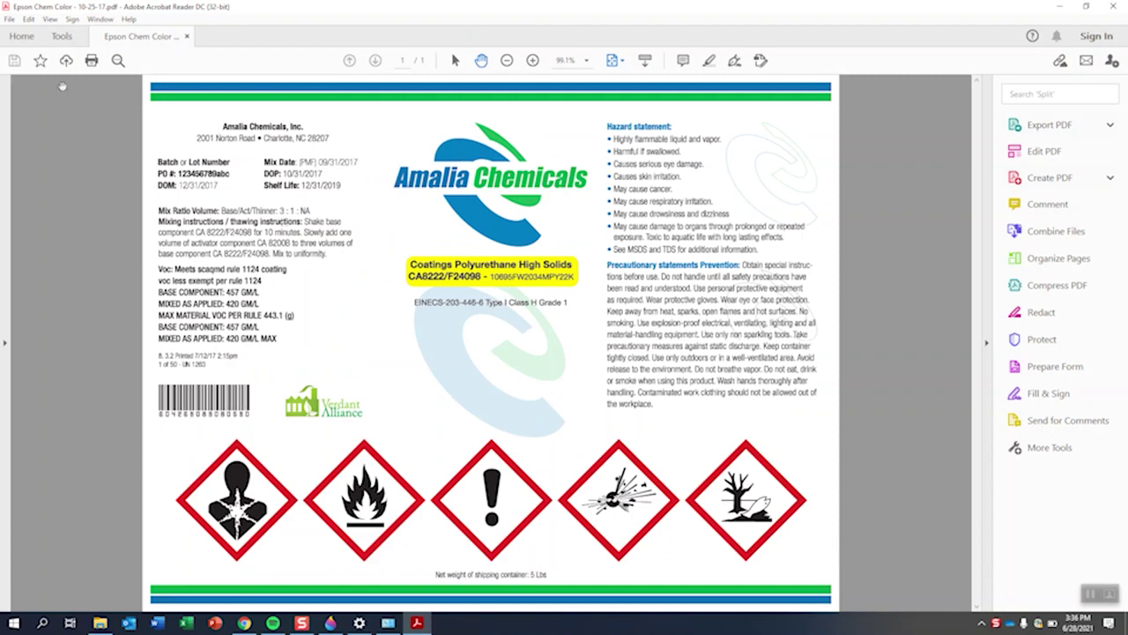
left_click(9, 19)
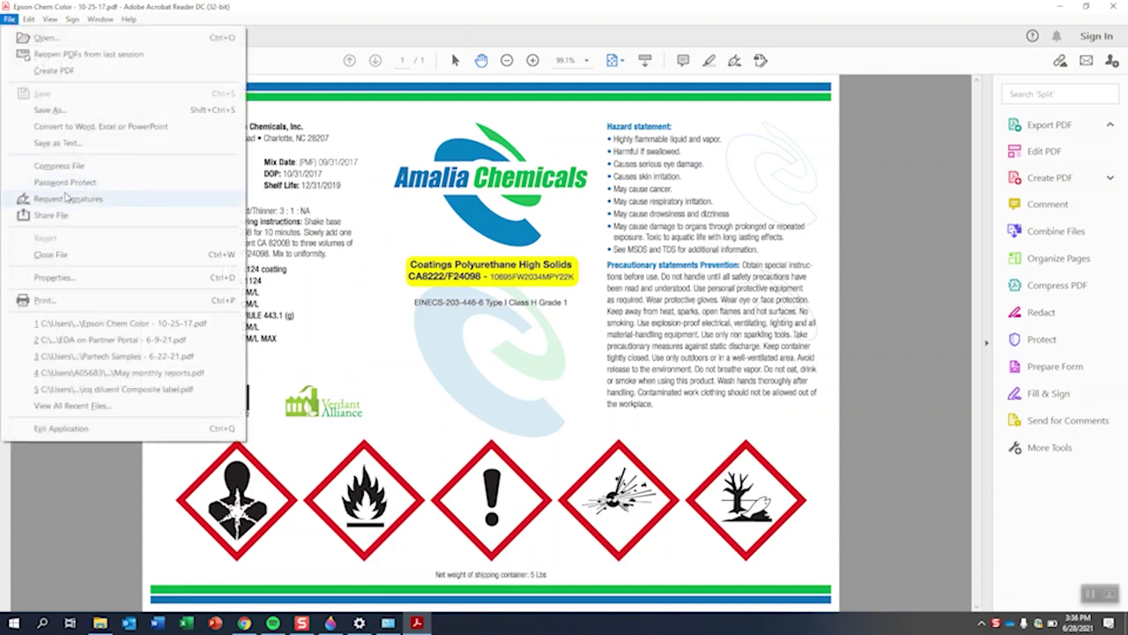
left_click(50, 301)
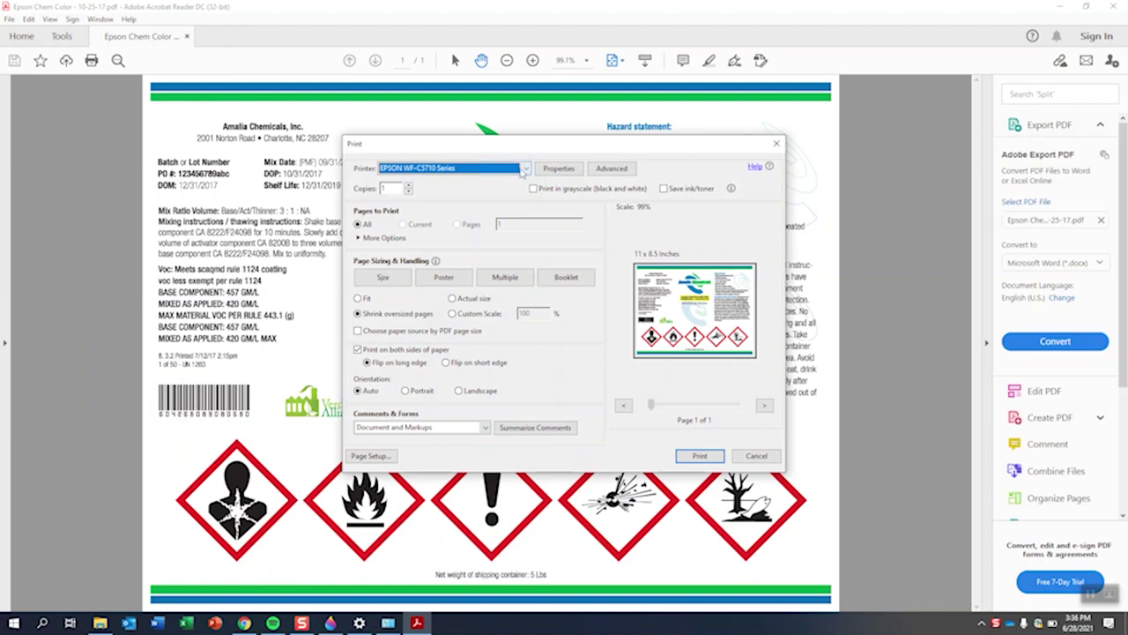
left_click(524, 169)
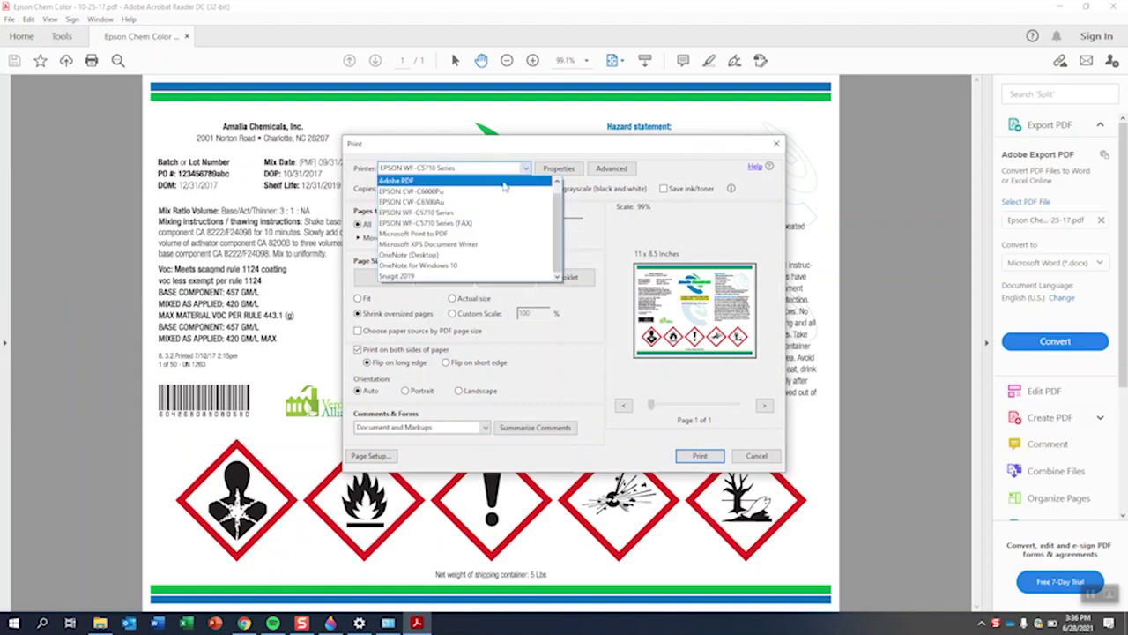
key("Down")
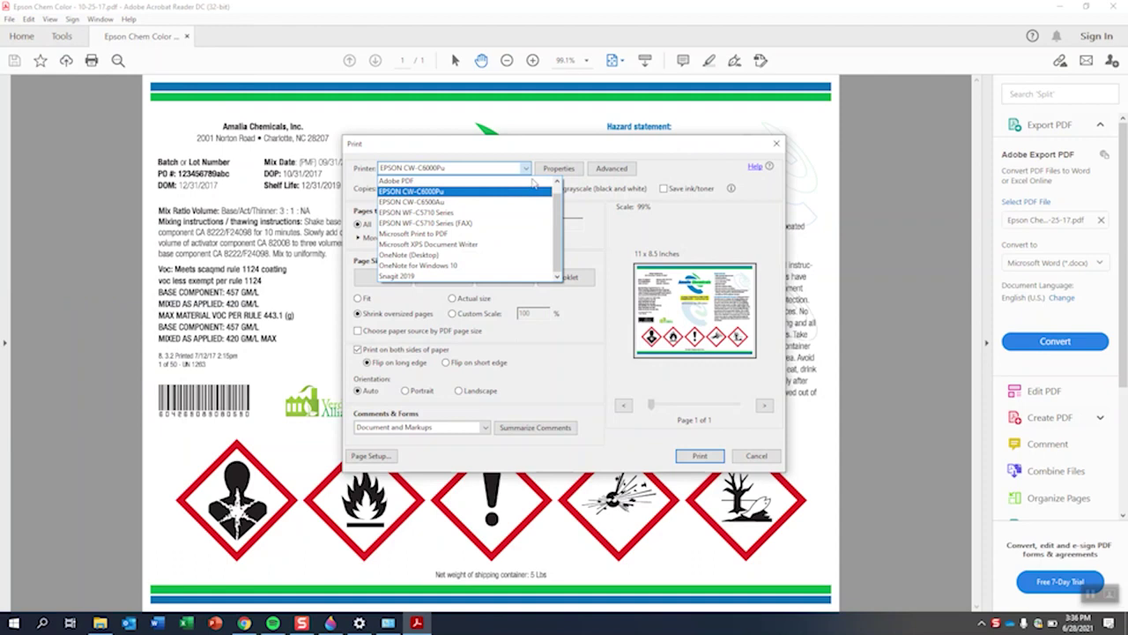
key("Return")
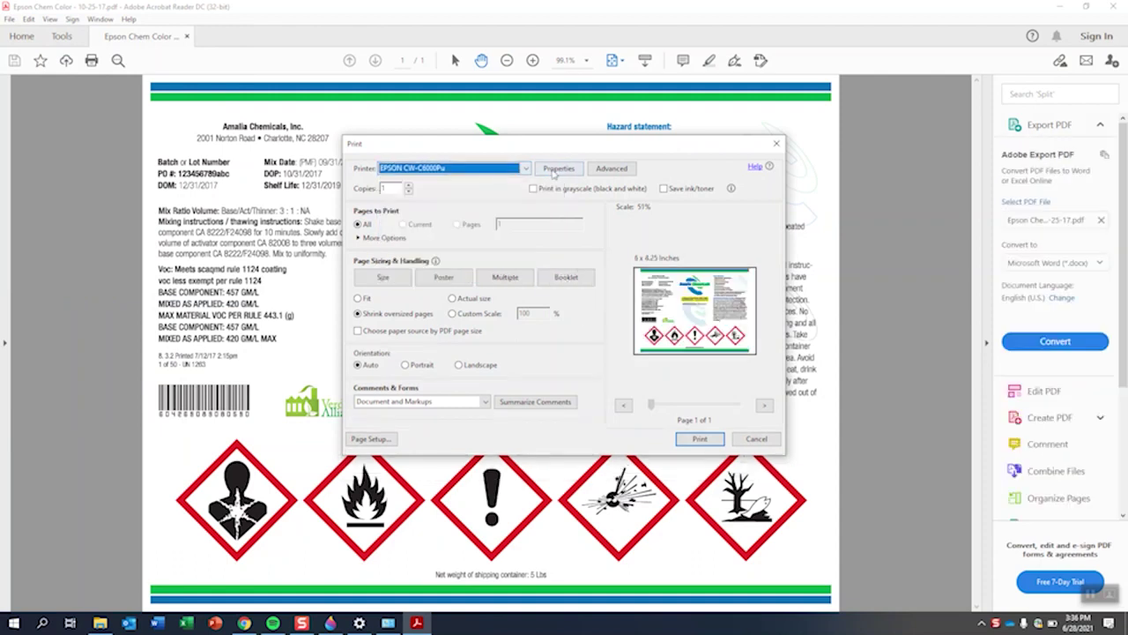
Select the Install Demo media in the EPSON CW-C6000Pu properties and print the label PDF.
left_click(558, 169)
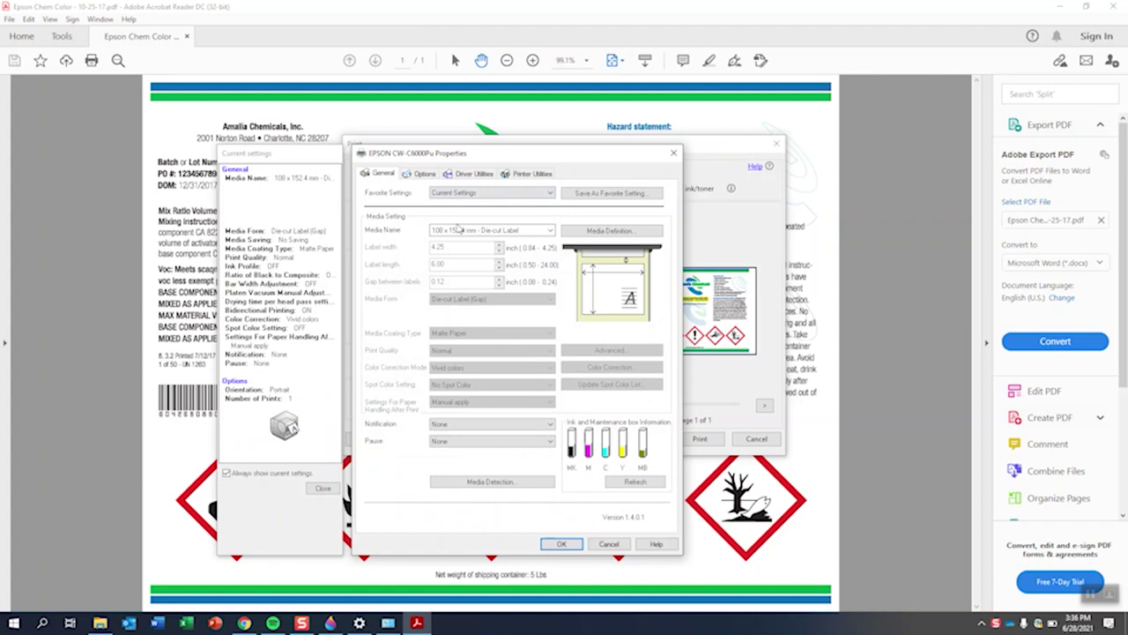
left_click(609, 544)
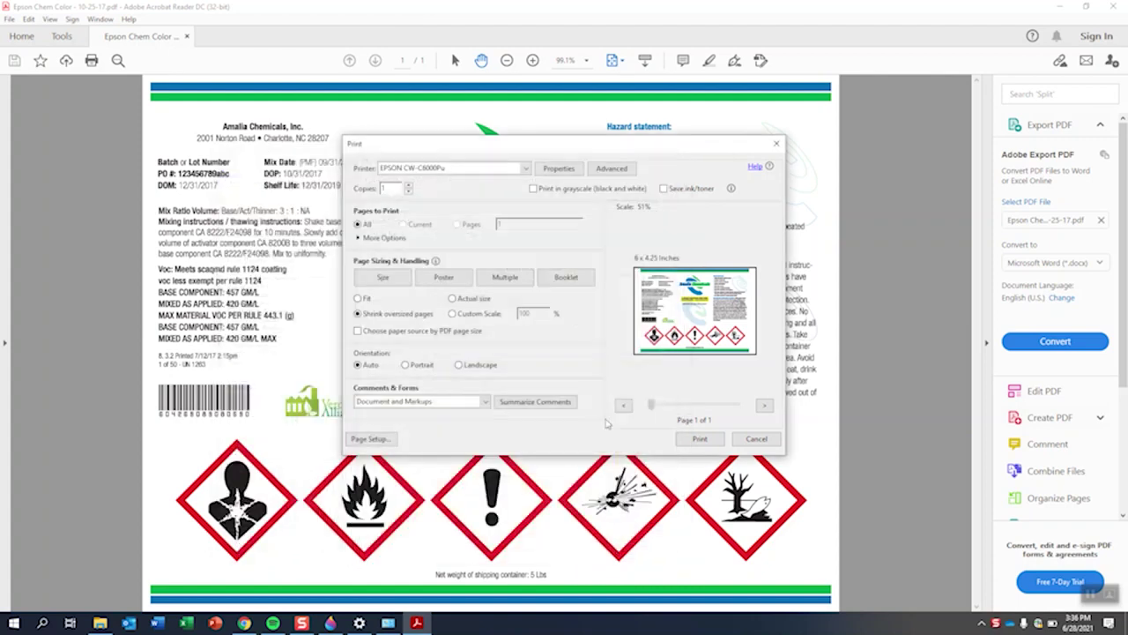
left_click(556, 169)
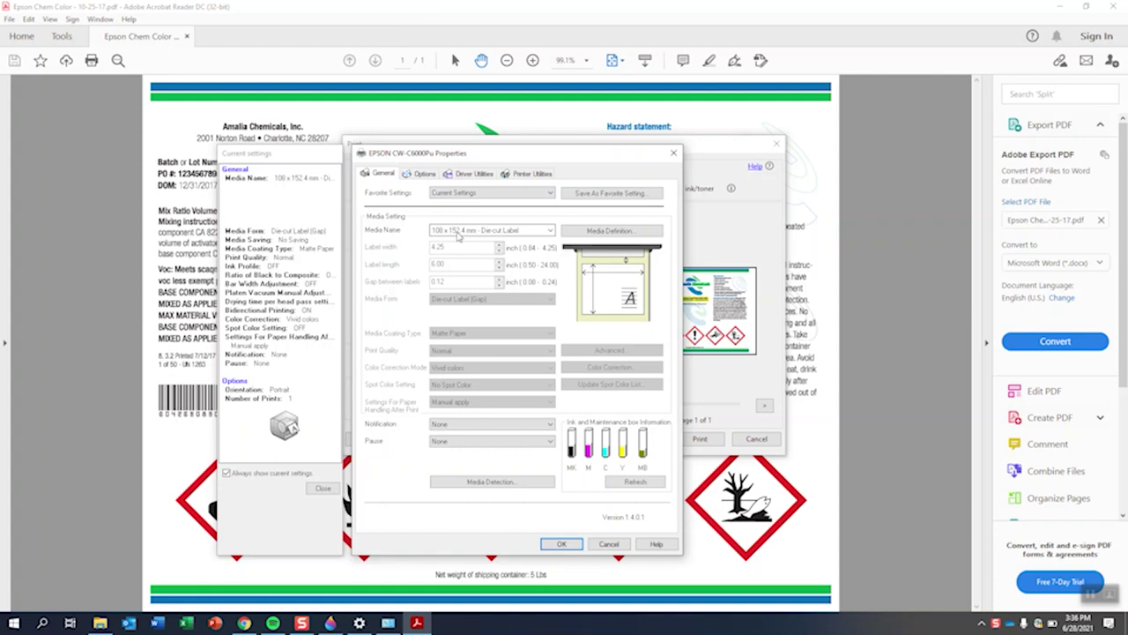
left_click(550, 231)
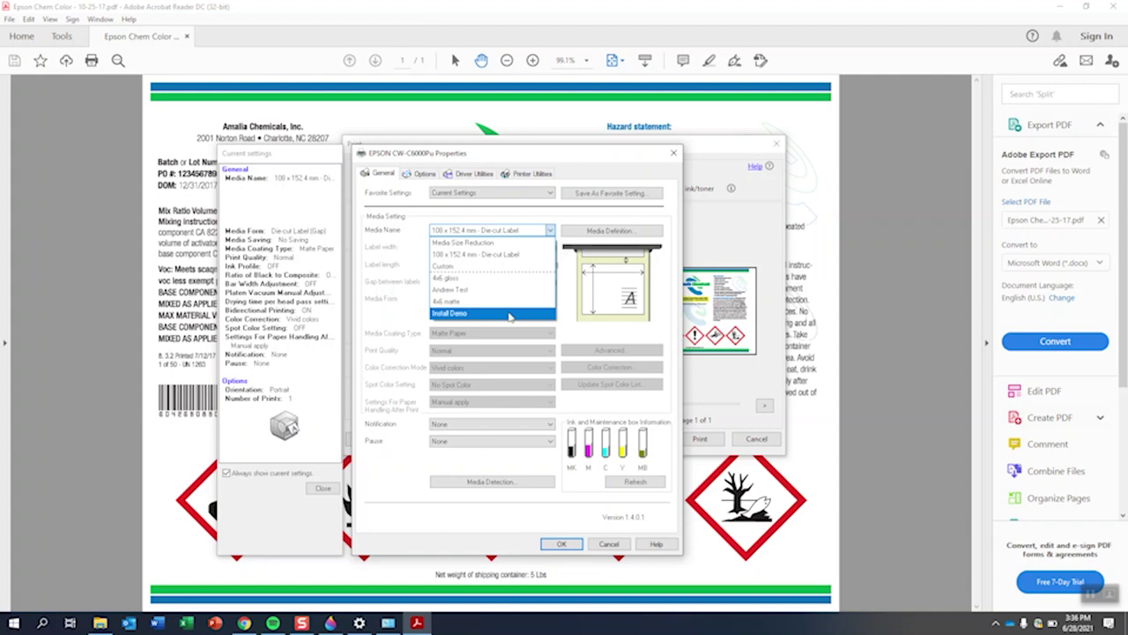
left_click(509, 314)
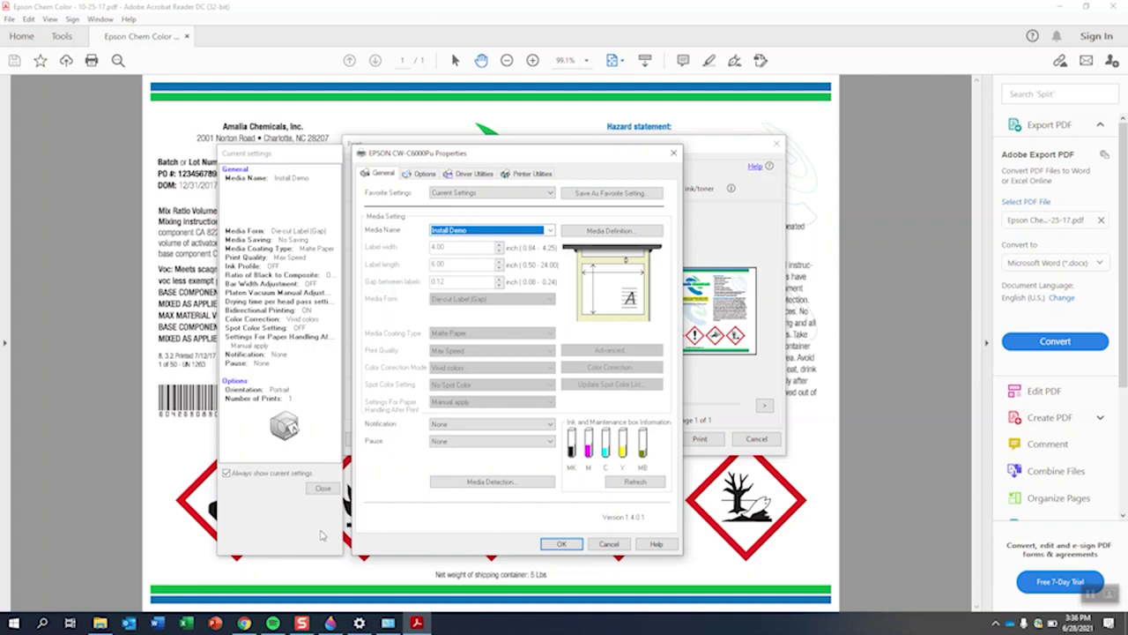
left_click(562, 544)
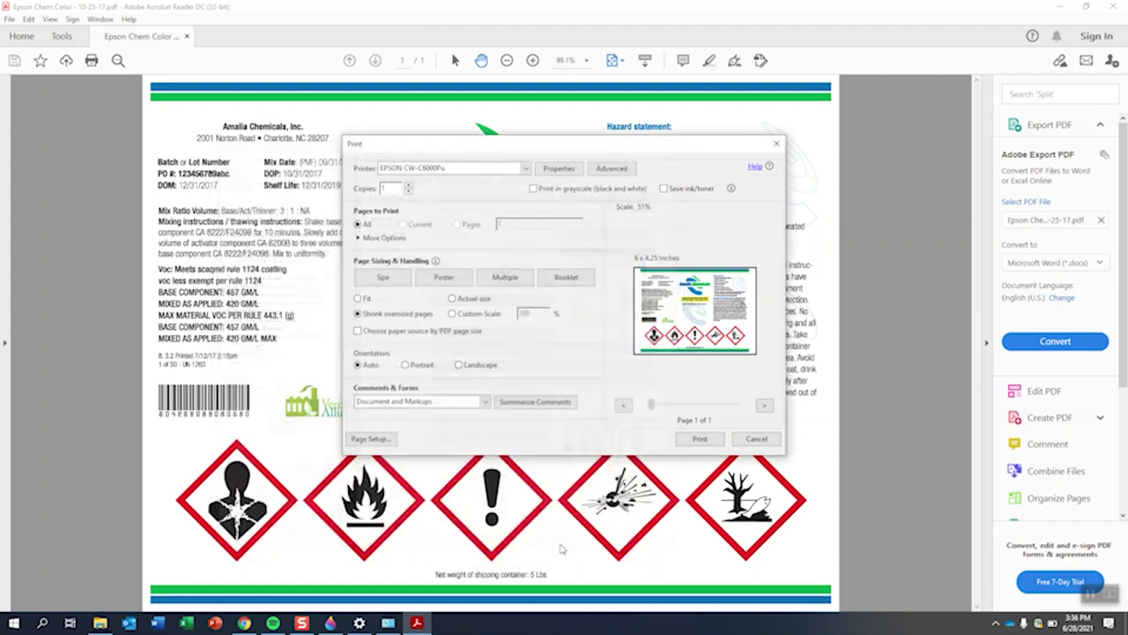
left_click(699, 439)
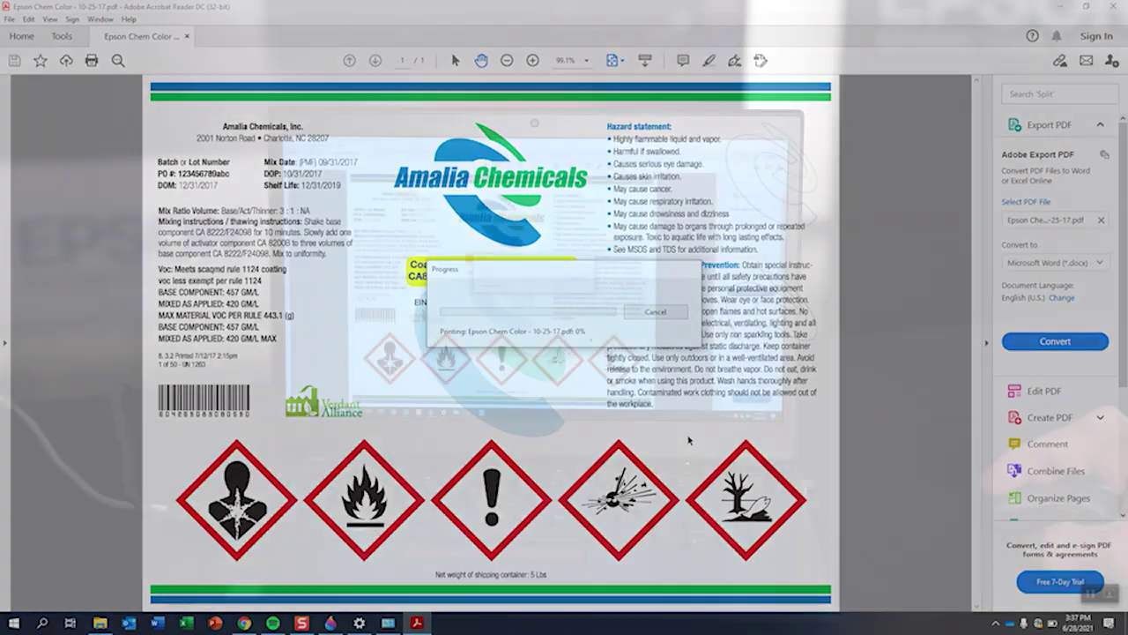